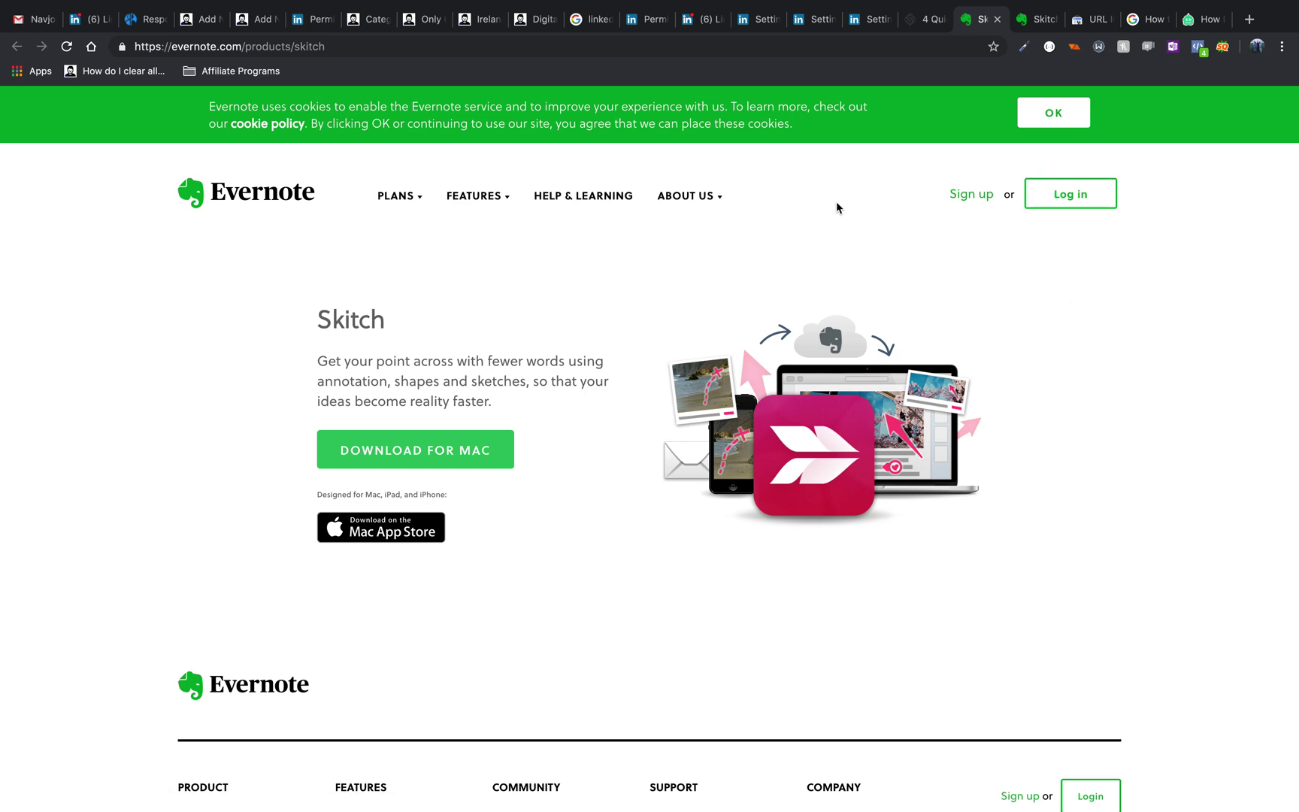
Scroll down the Skitch product page on the Evernote site and back up to the top.
{"action": "scroll", "coordinate": [887, 559], "scroll_direction": "down", "scroll_amount": 3}
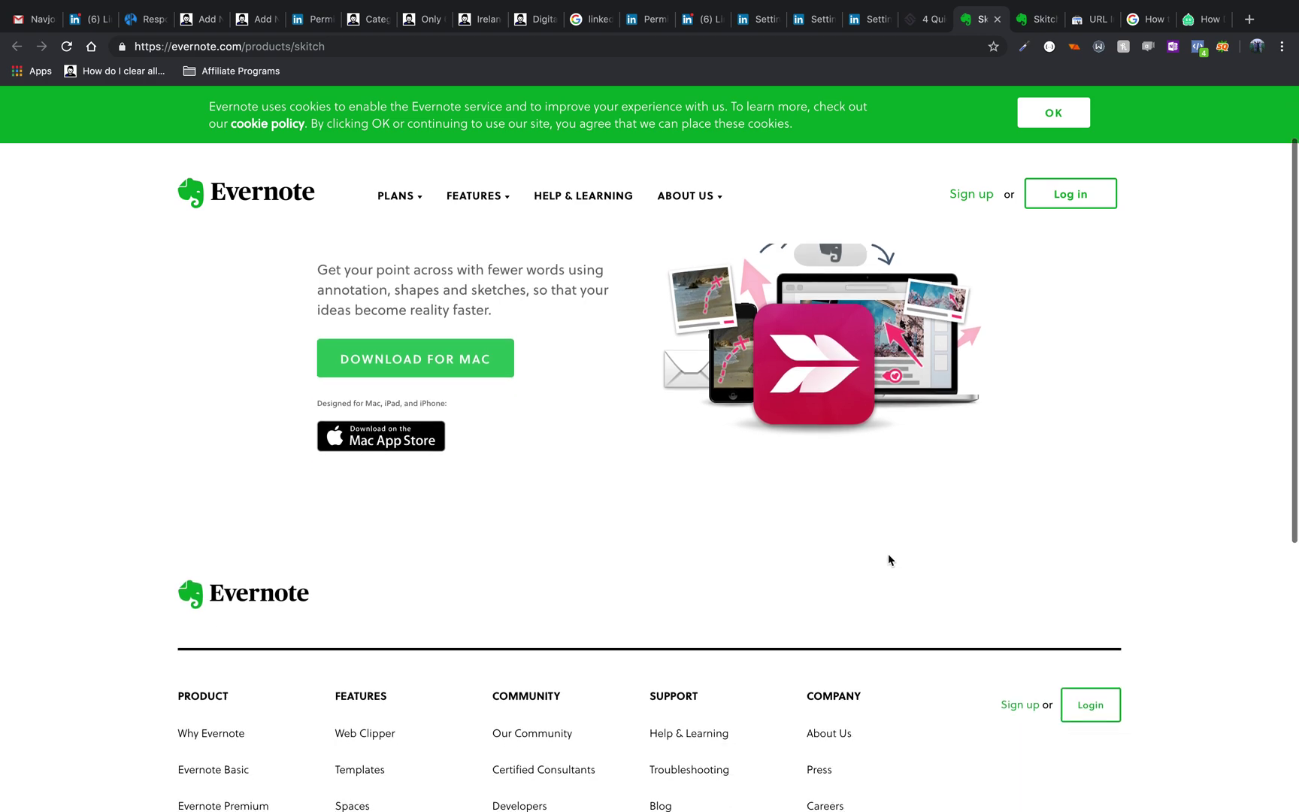
{"action": "scroll", "coordinate": [888, 559], "scroll_direction": "up", "scroll_amount": 3}
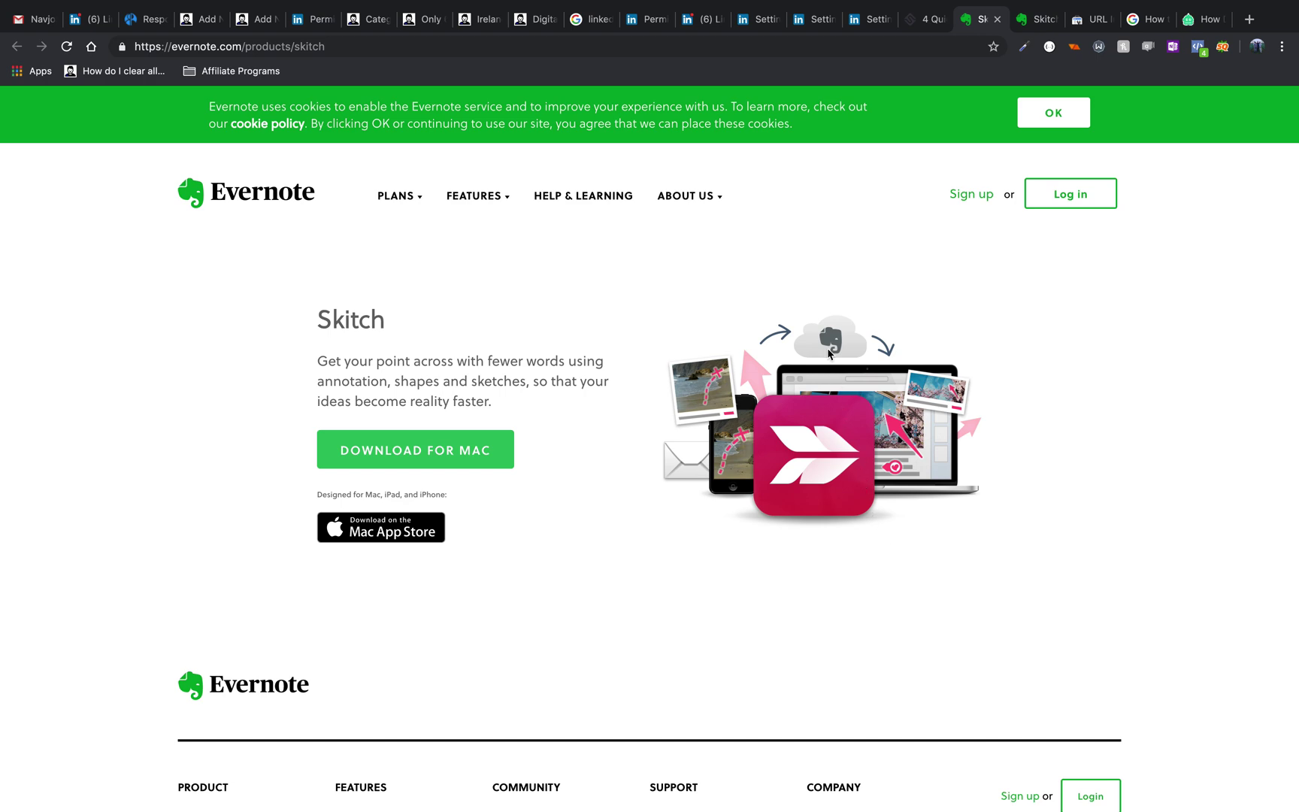
{"action": "scroll", "coordinate": [501, 349], "scroll_direction": "down", "scroll_amount": 3}
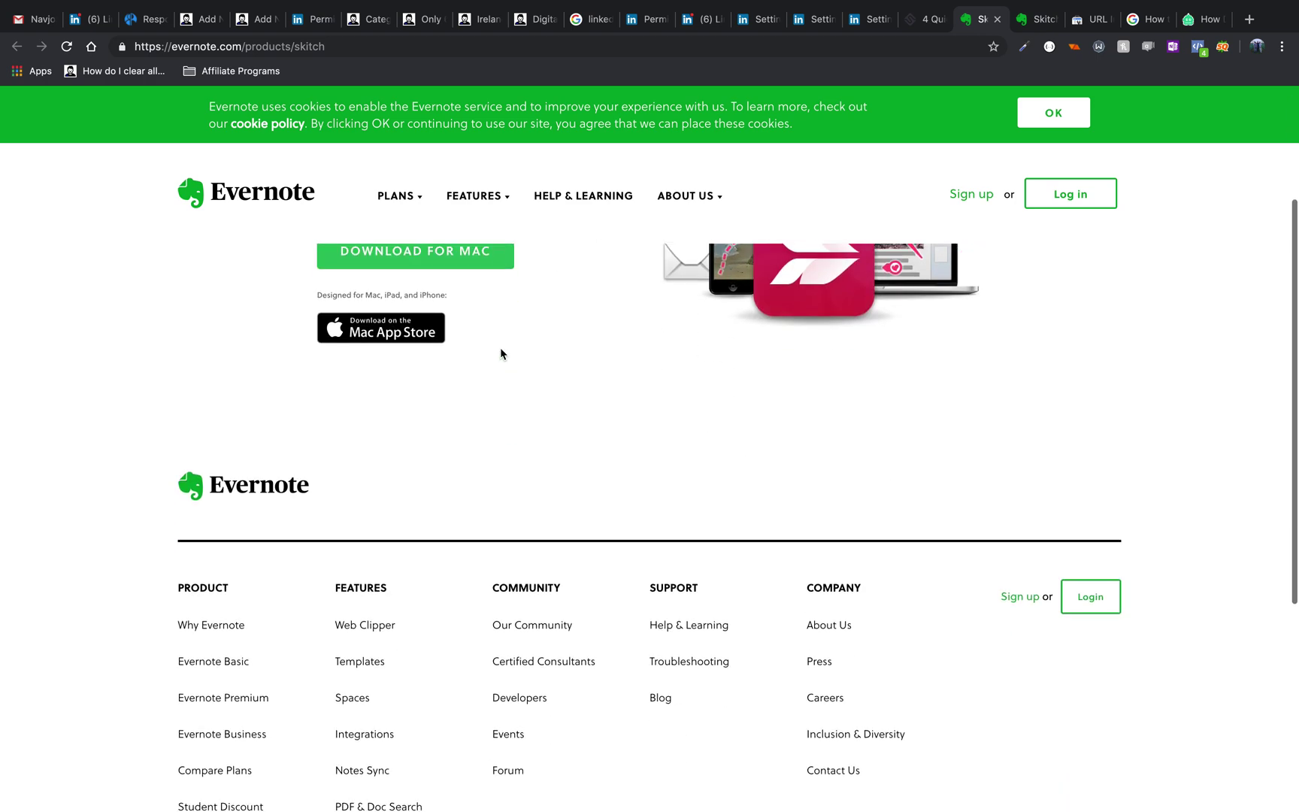
{"action": "scroll", "coordinate": [501, 354], "scroll_direction": "up", "scroll_amount": 3}
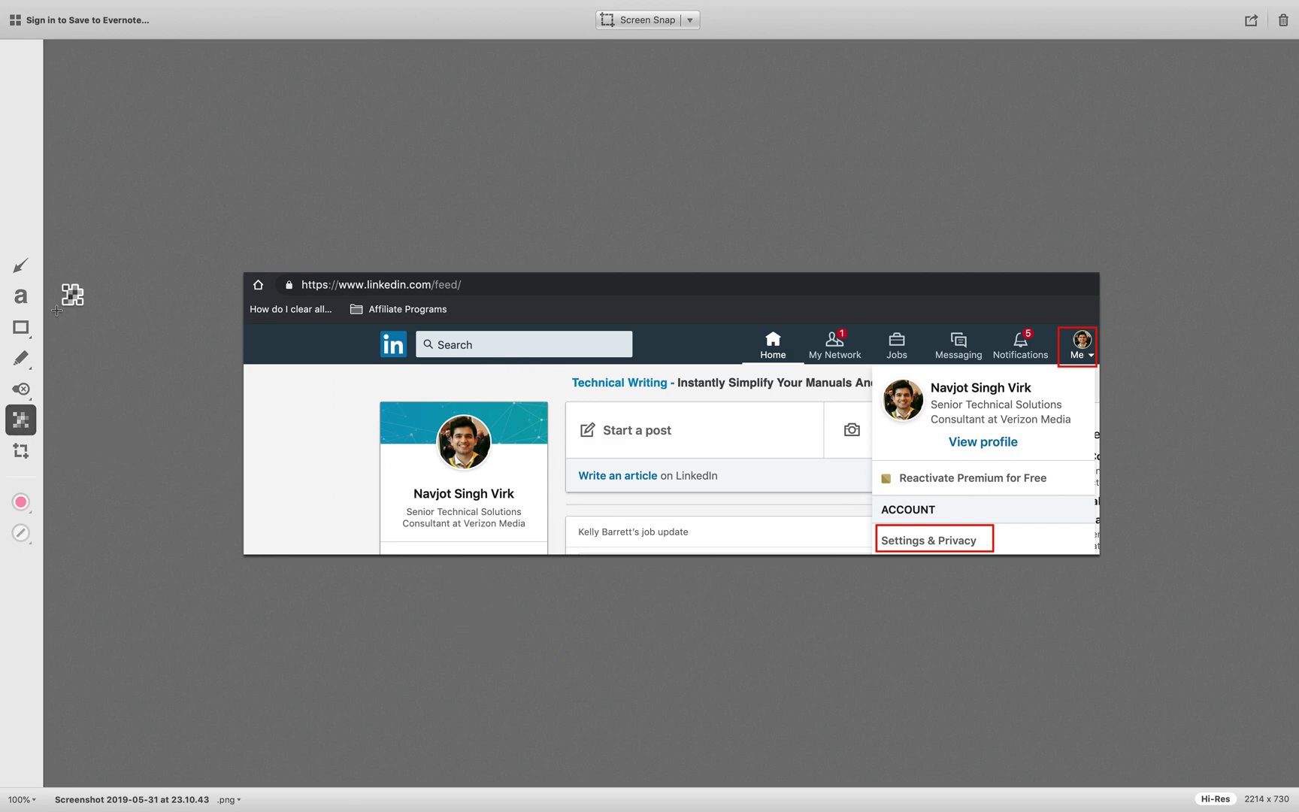
{"action": "left_click", "coordinate": [20, 265]}
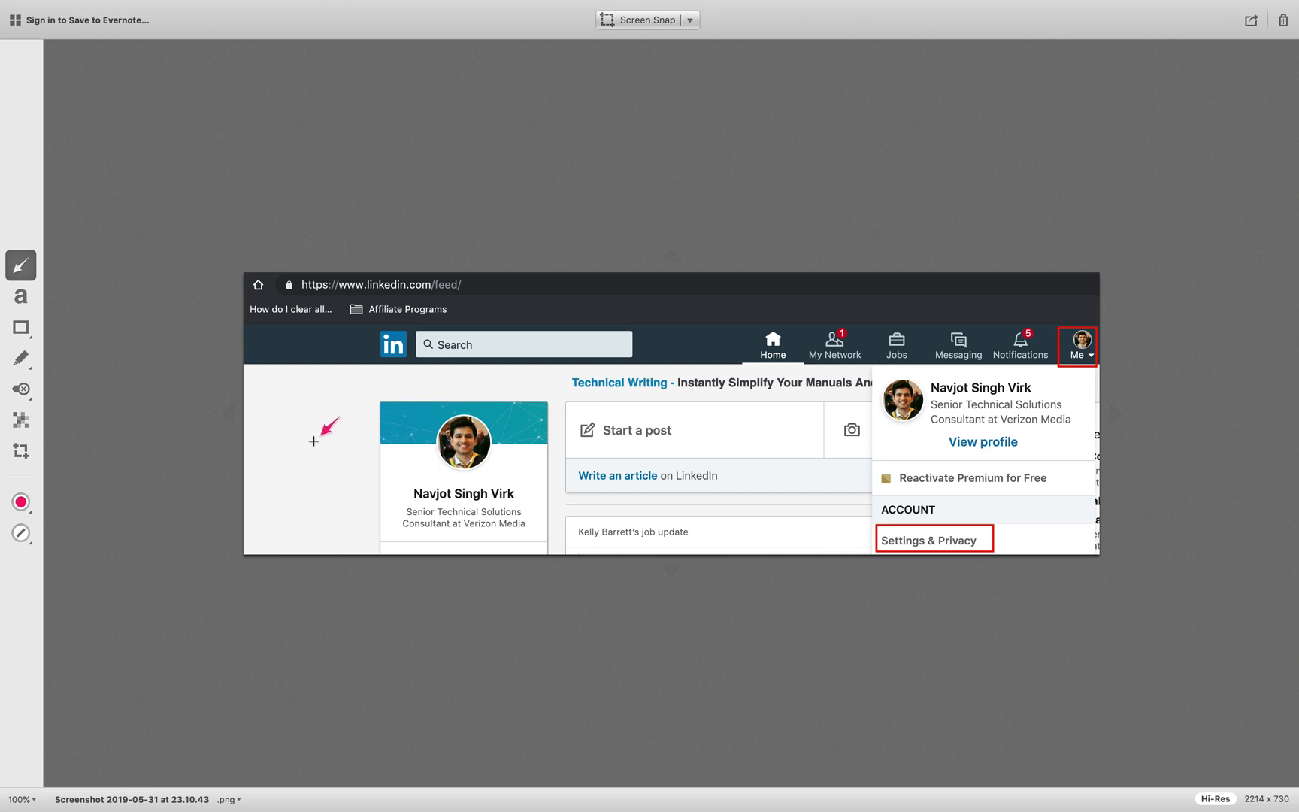
{"action": "left_click_drag", "start_coordinate": [312, 505], "coordinate": [388, 433]}
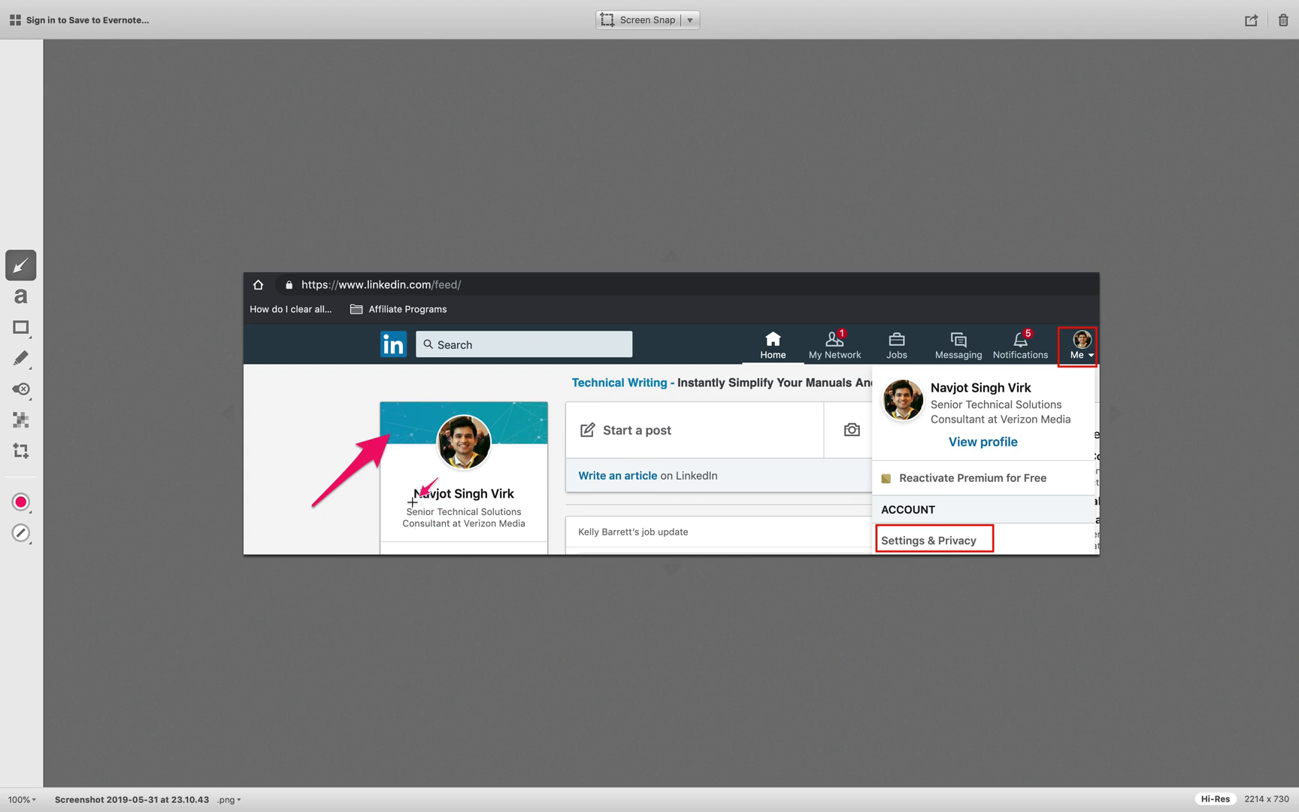
{"action": "left_click", "coordinate": [21, 357]}
{"action": "mouse_move", "coordinate": [319, 438]}
{"action": "left_mouse_down"}
{"action": "mouse_move", "coordinate": [373, 477]}
{"action": "mouse_move", "coordinate": [499, 510]}
{"action": "mouse_move", "coordinate": [443, 499]}
{"action": "left_mouse_up"}
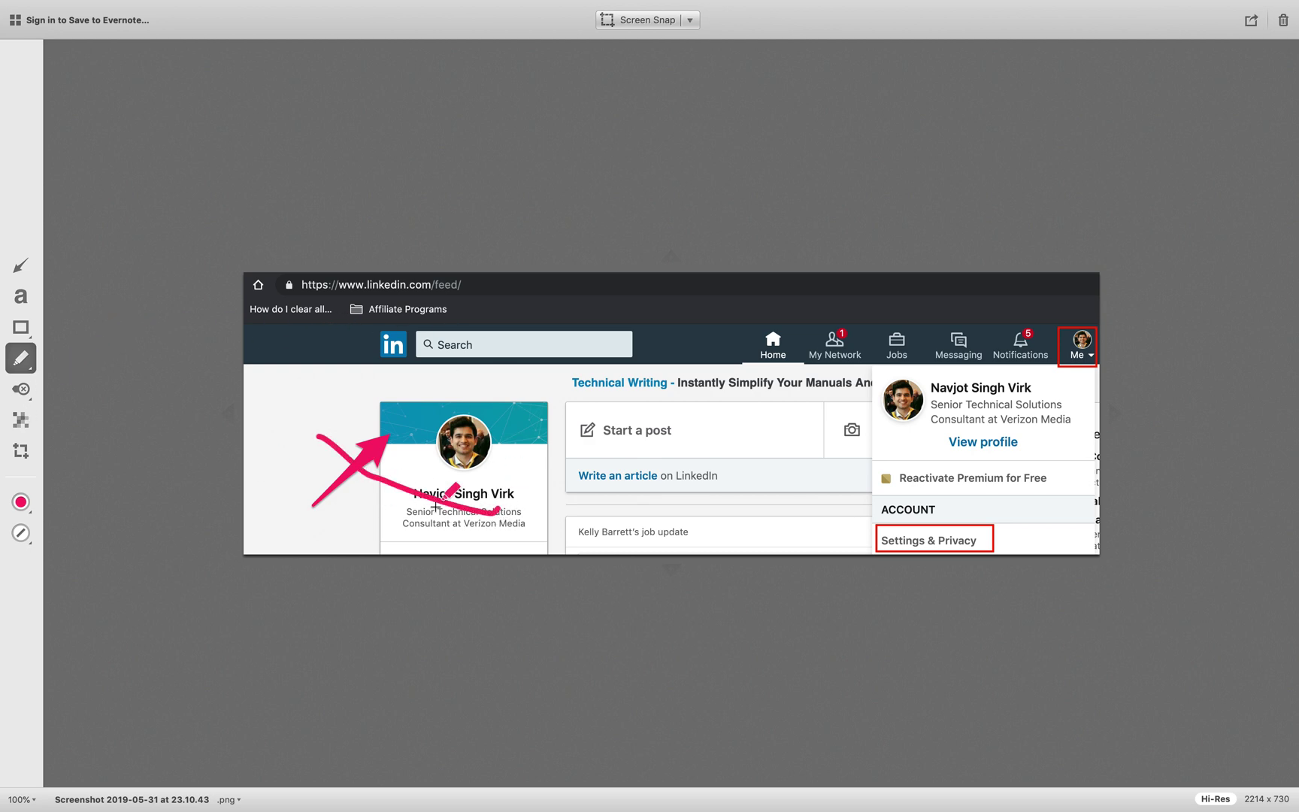
{"action": "key", "text": "super+z"}
{"action": "key", "text": "super+z"}
{"action": "key", "text": "super+z"}
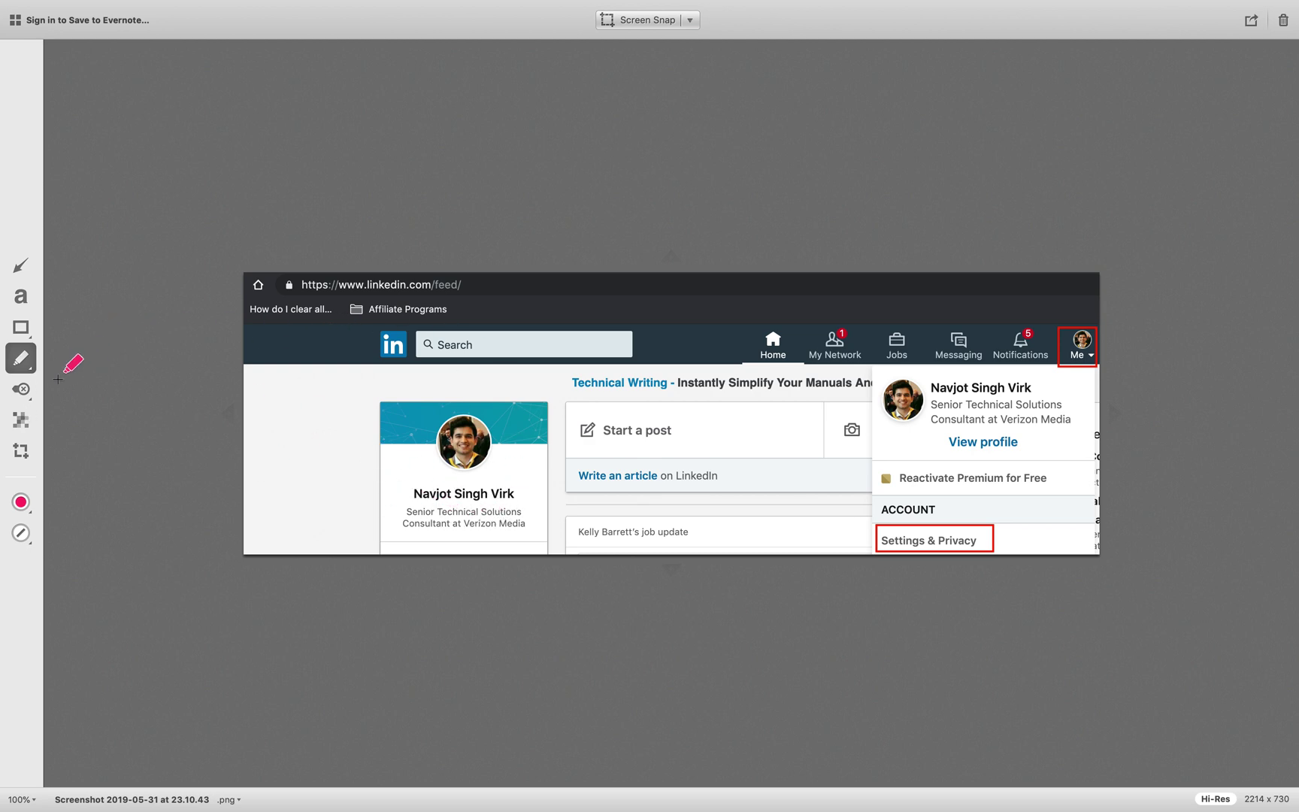
Pixelate the job title, the job update card's text and the sponsored Technical Writing banner.
{"action": "left_click", "coordinate": [27, 425]}
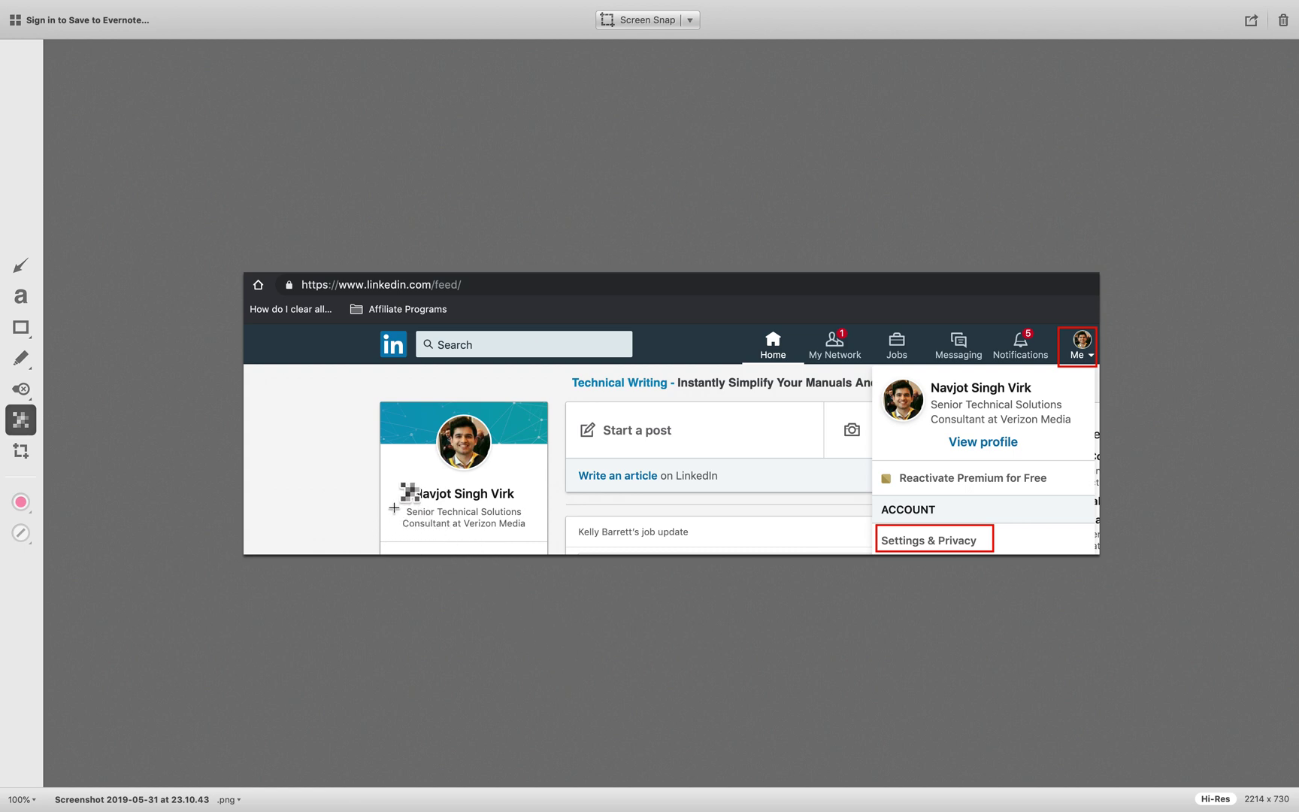
{"action": "left_click_drag", "start_coordinate": [398, 503], "coordinate": [533, 530]}
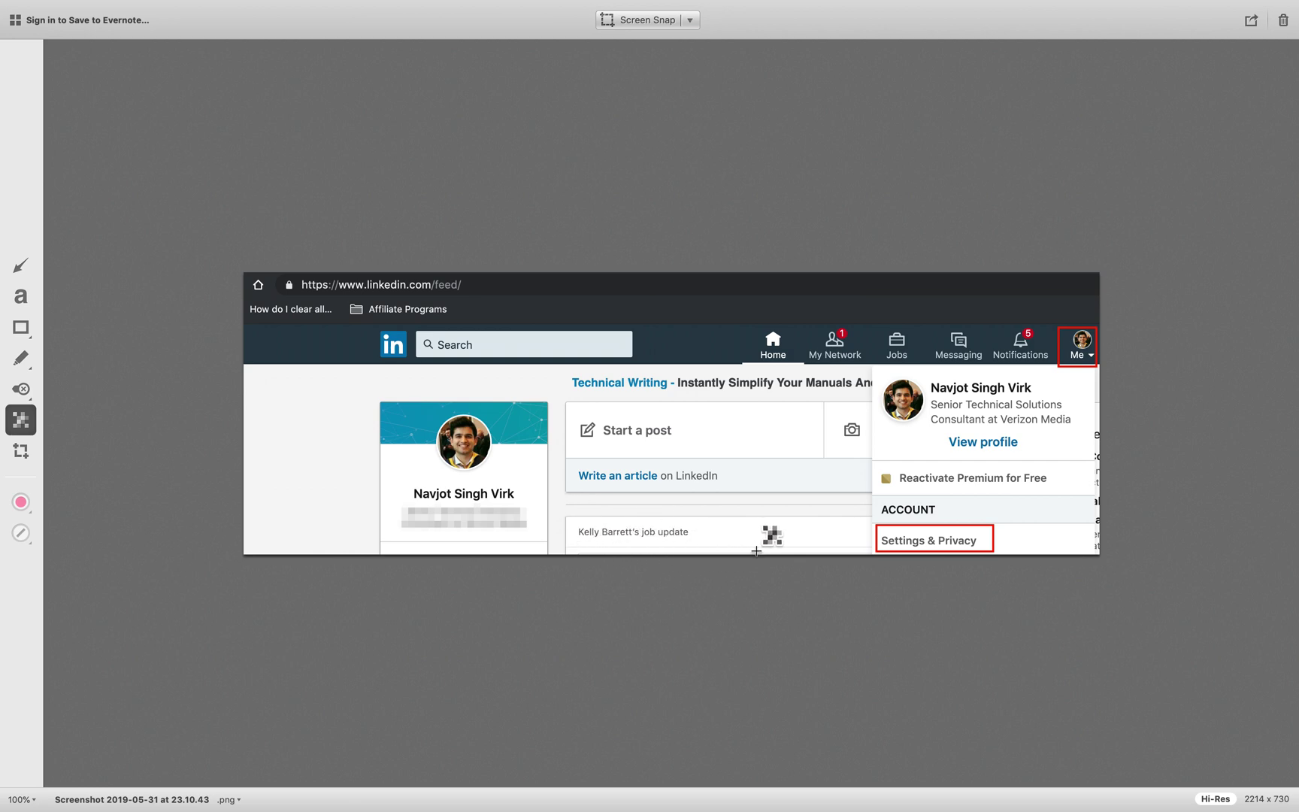
{"action": "left_click_drag", "start_coordinate": [631, 541], "coordinate": [693, 543]}
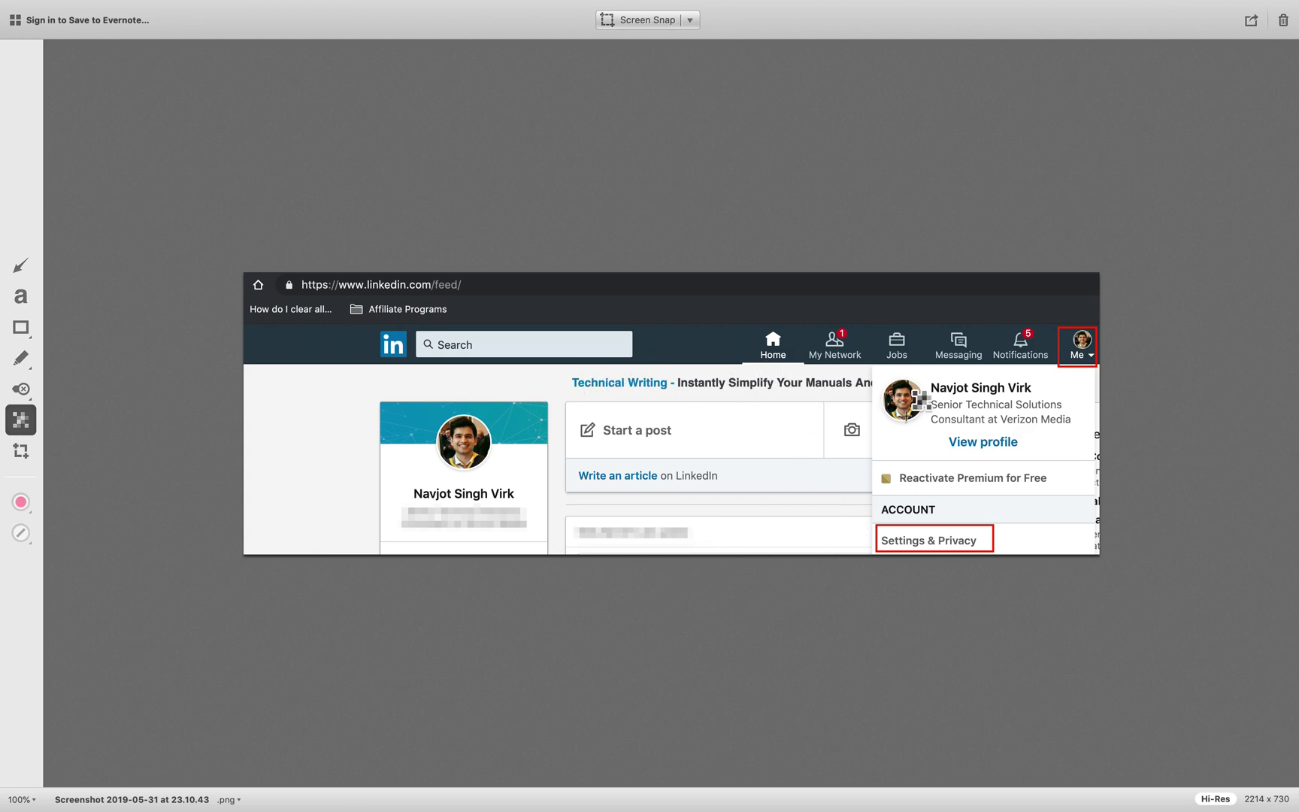
{"action": "left_click_drag", "start_coordinate": [568, 373], "coordinate": [1075, 424]}
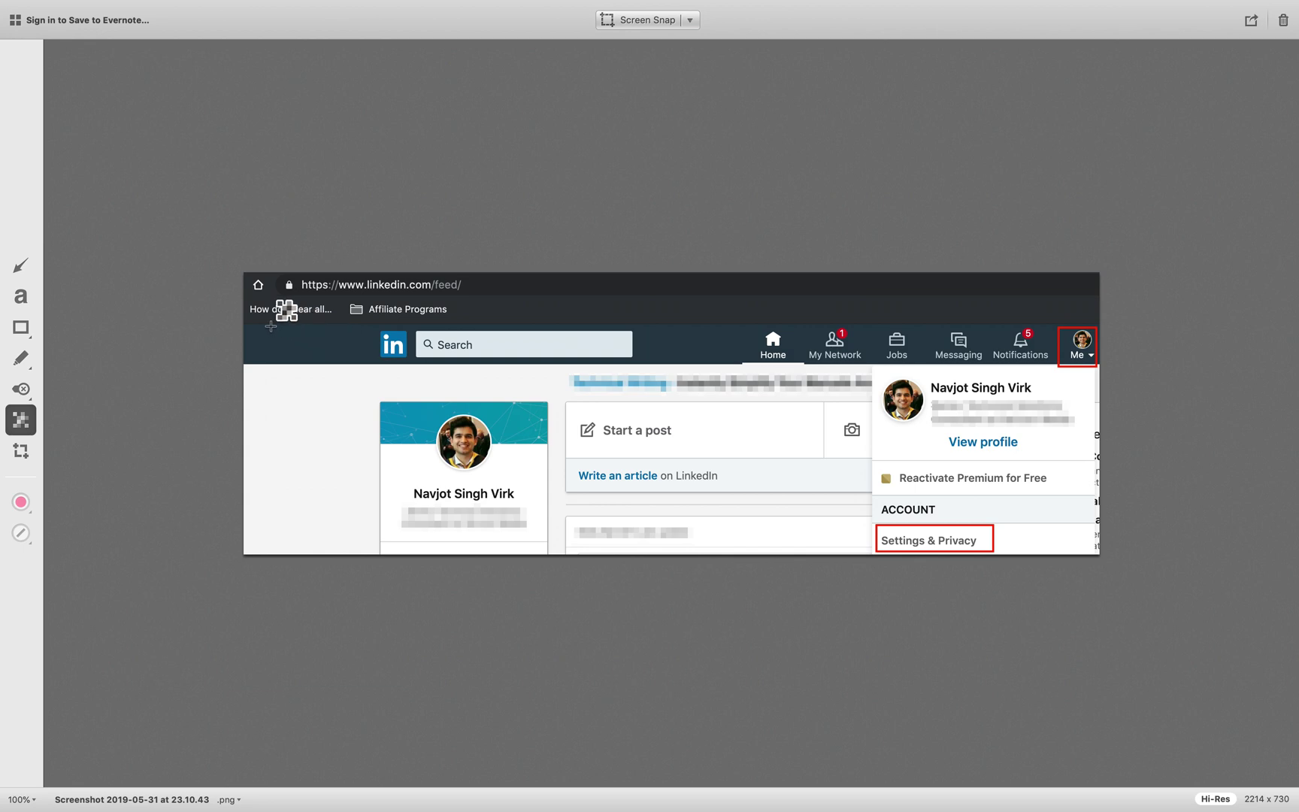
Pixelate the bookmarks bar and the Notifications and My Network count badges.
{"action": "left_click_drag", "start_coordinate": [255, 302], "coordinate": [468, 321]}
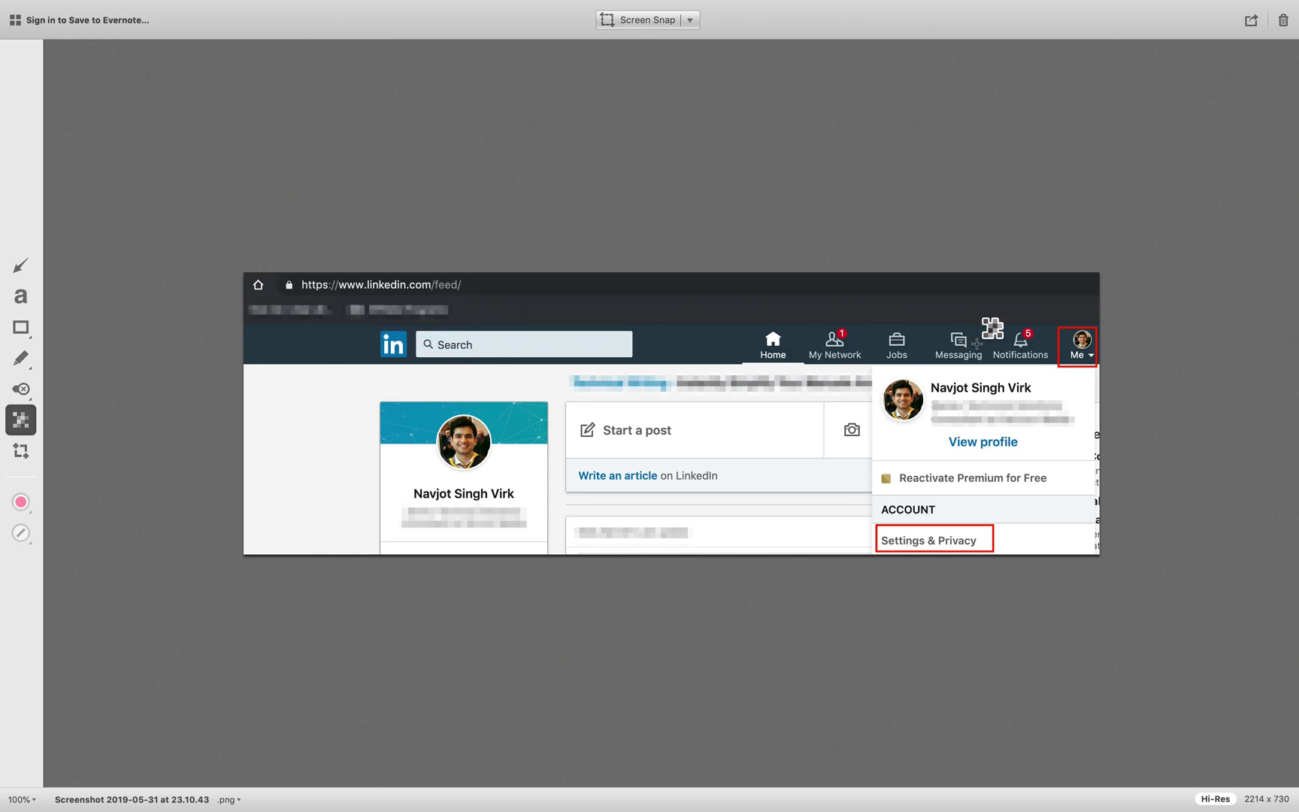
{"action": "left_click_drag", "start_coordinate": [1022, 327], "coordinate": [1035, 339]}
{"action": "left_click_drag", "start_coordinate": [835, 326], "coordinate": [848, 341]}
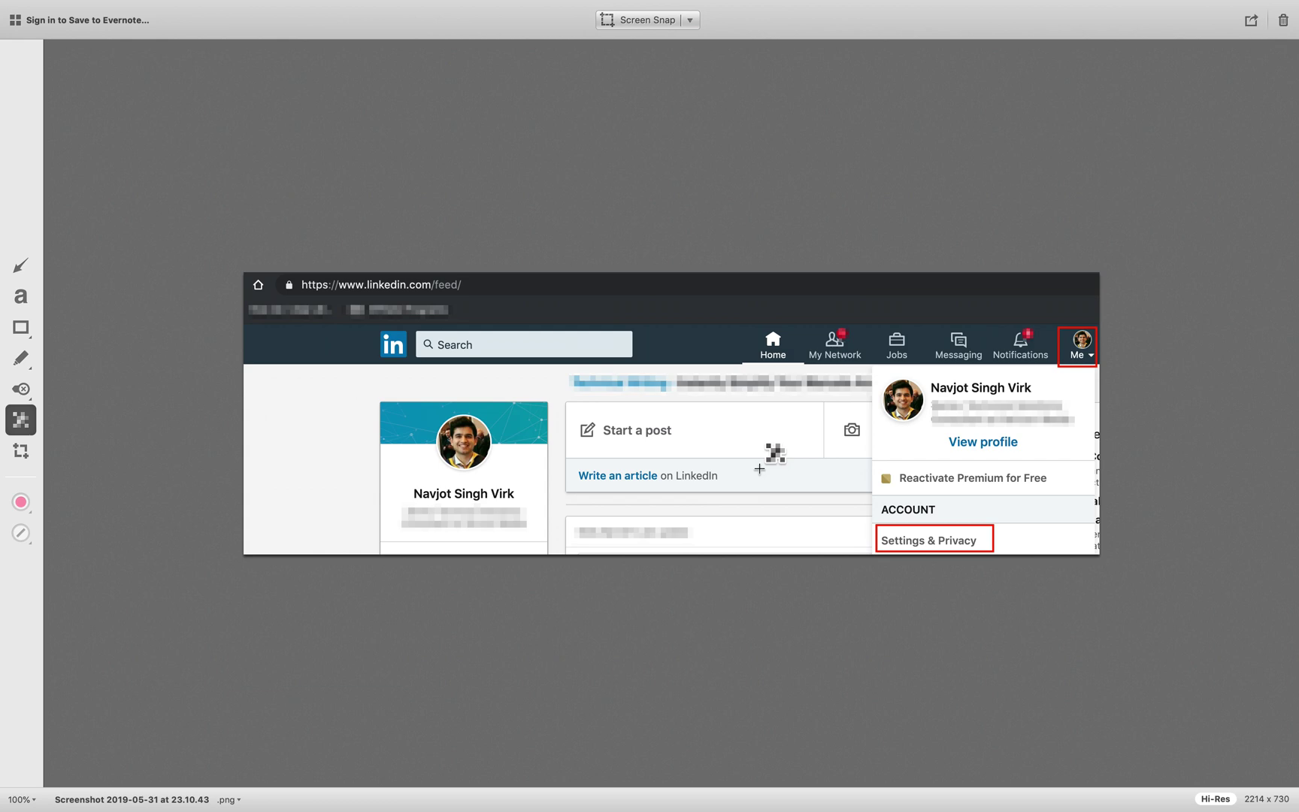
{"action": "key", "text": "ctrl+Right"}
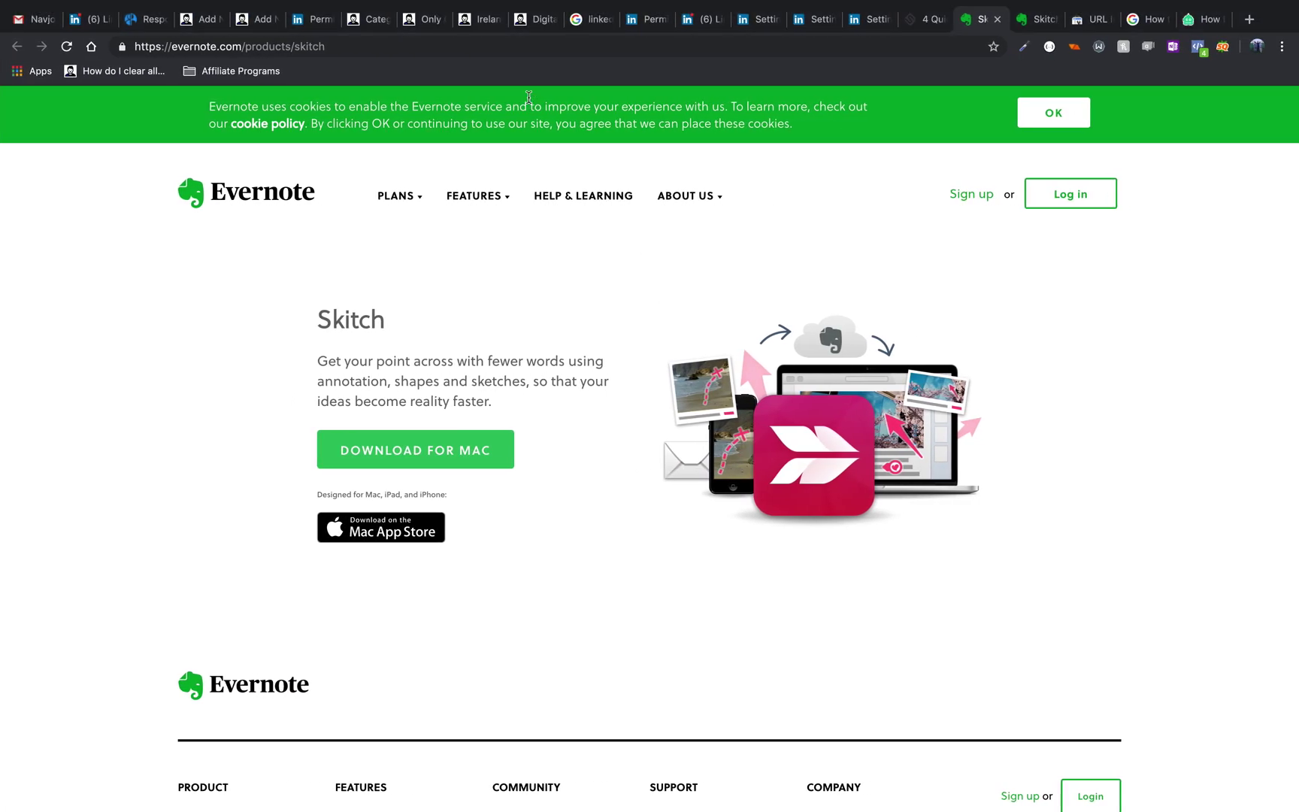
View the published post 'Manage or Remove Third Party Applications connected to your LinkedIn Profile' live.
{"action": "left_click", "coordinate": [369, 21]}
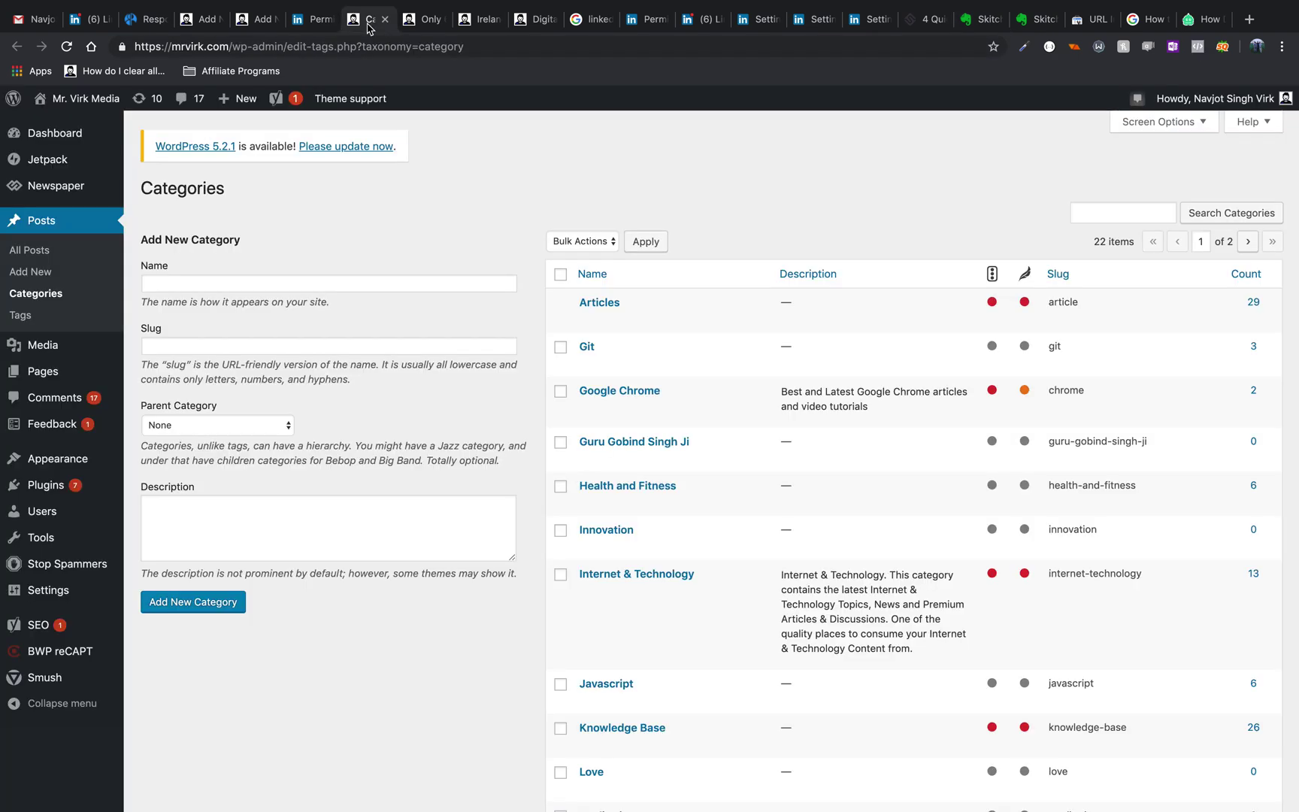
{"action": "left_click", "coordinate": [424, 24]}
{"action": "left_click", "coordinate": [205, 22]}
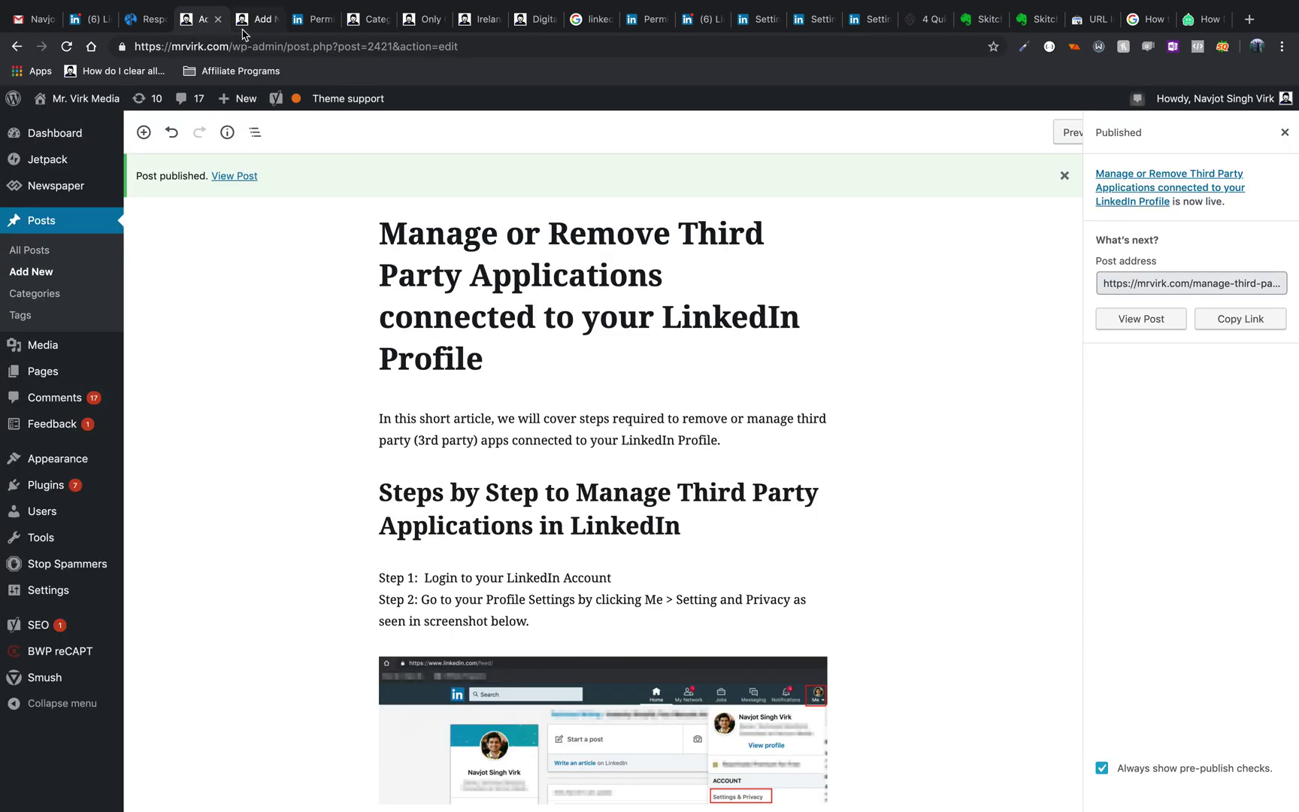
{"action": "left_click", "coordinate": [235, 177]}
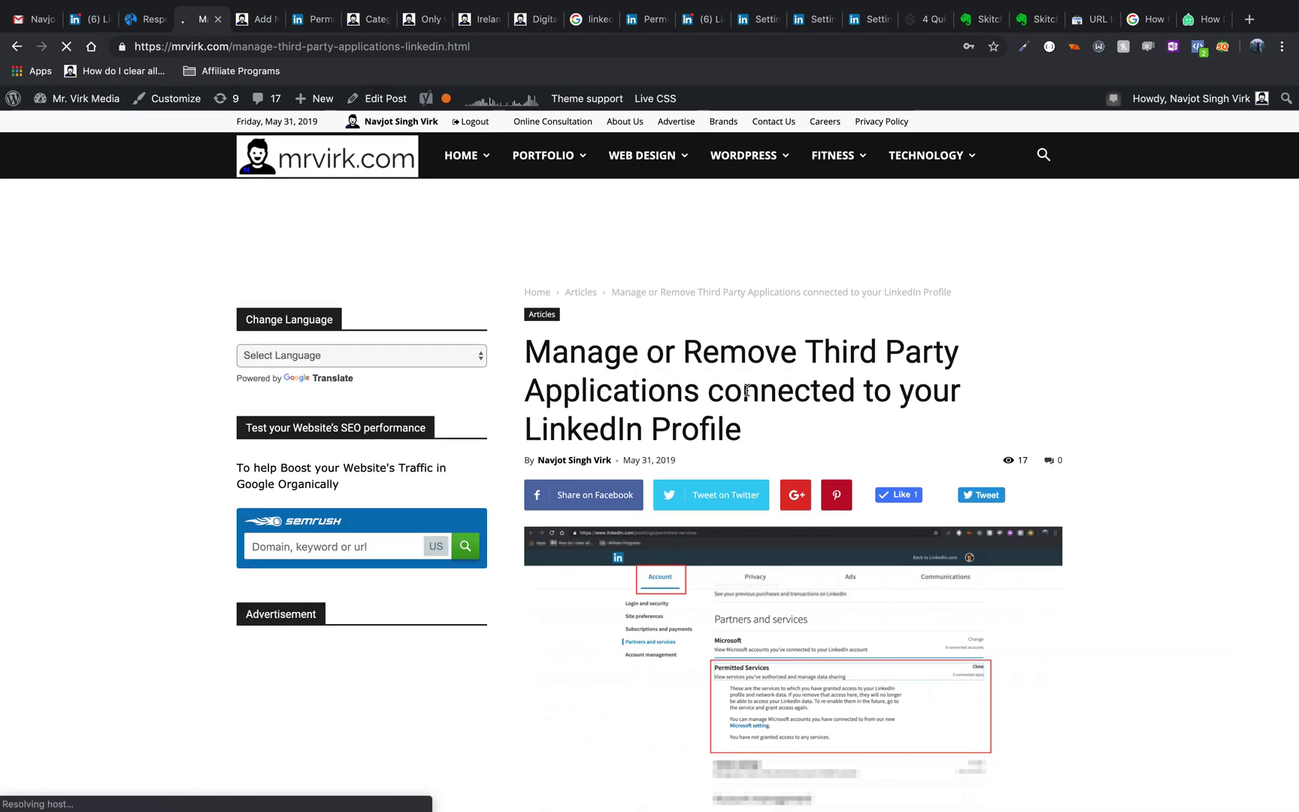
Scroll the live article down to the pixelated Step 2 and Step 3 LinkedIn screenshots.
{"action": "scroll", "coordinate": [777, 419], "scroll_direction": "down", "scroll_amount": 3}
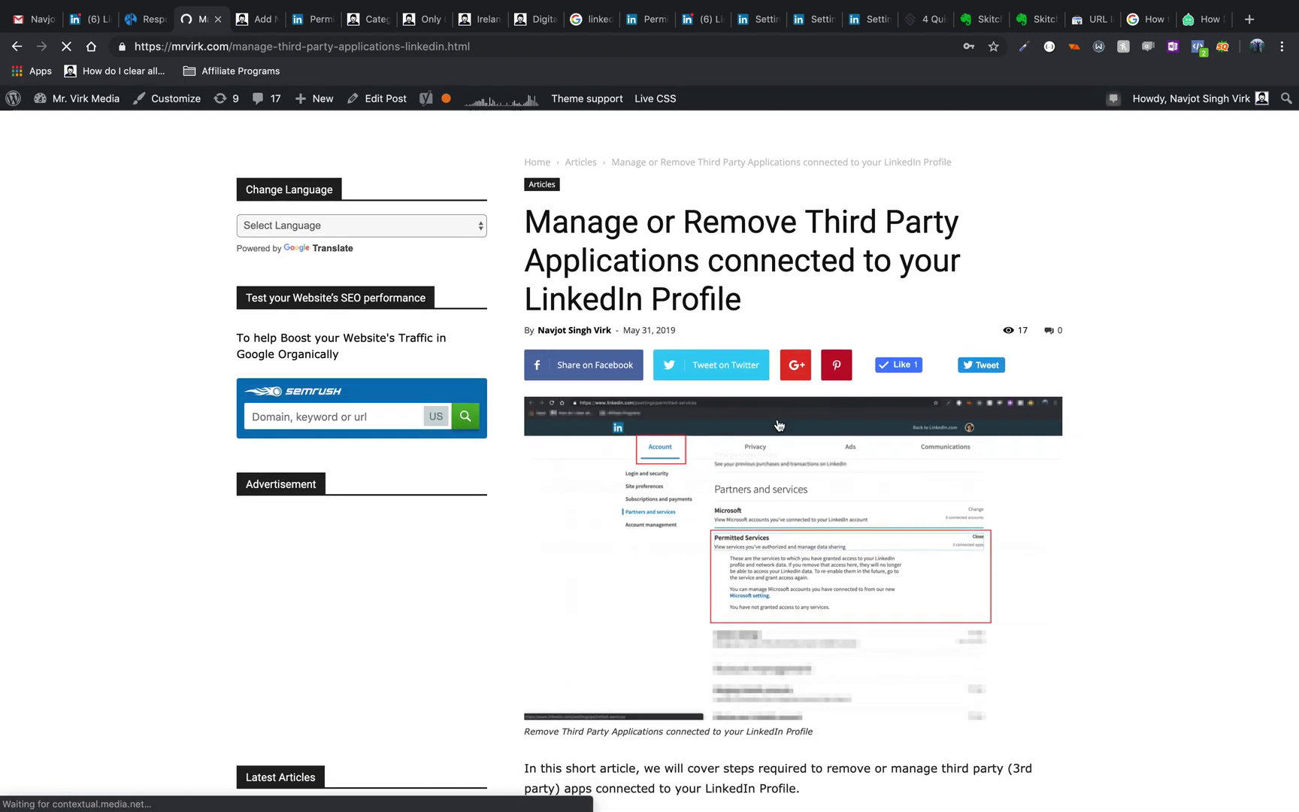
{"action": "scroll", "coordinate": [778, 424], "scroll_direction": "down", "scroll_amount": 15}
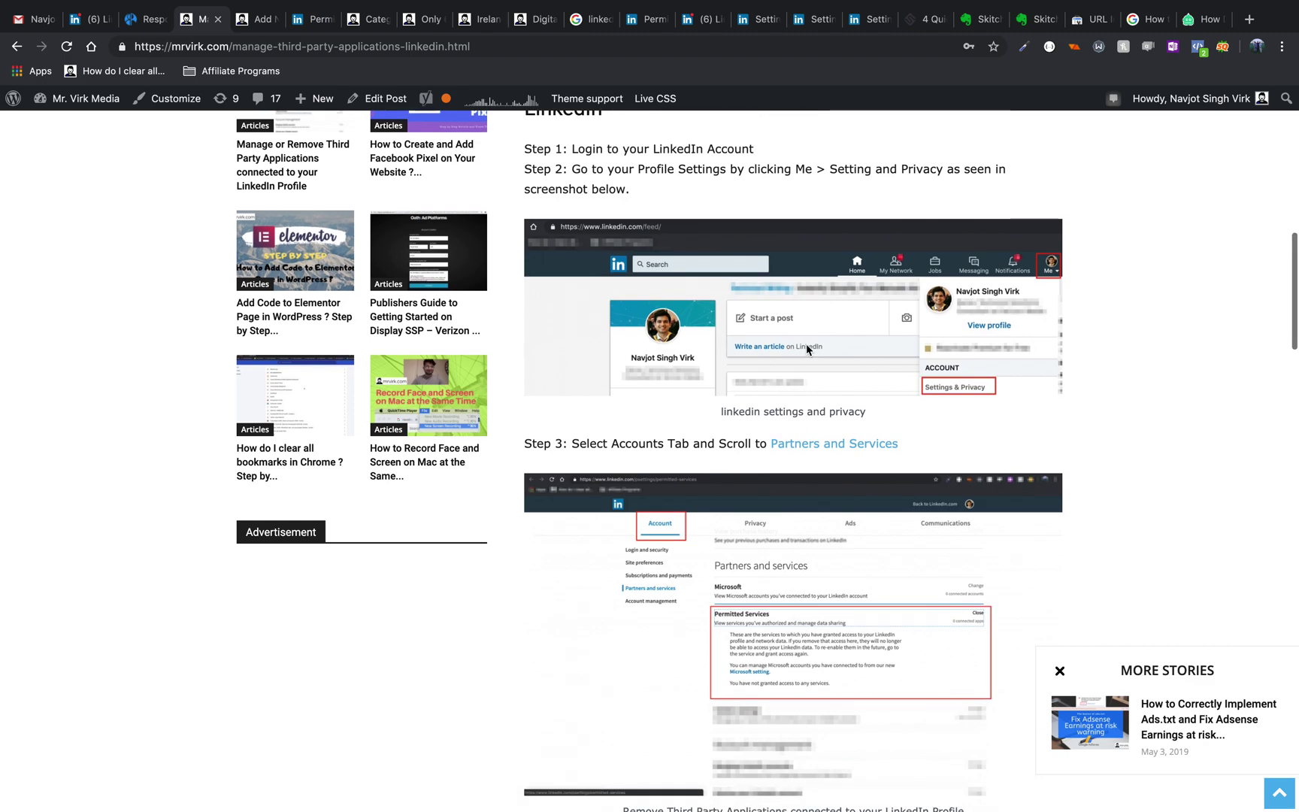
{"action": "scroll", "coordinate": [806, 346], "scroll_direction": "up", "scroll_amount": 5}
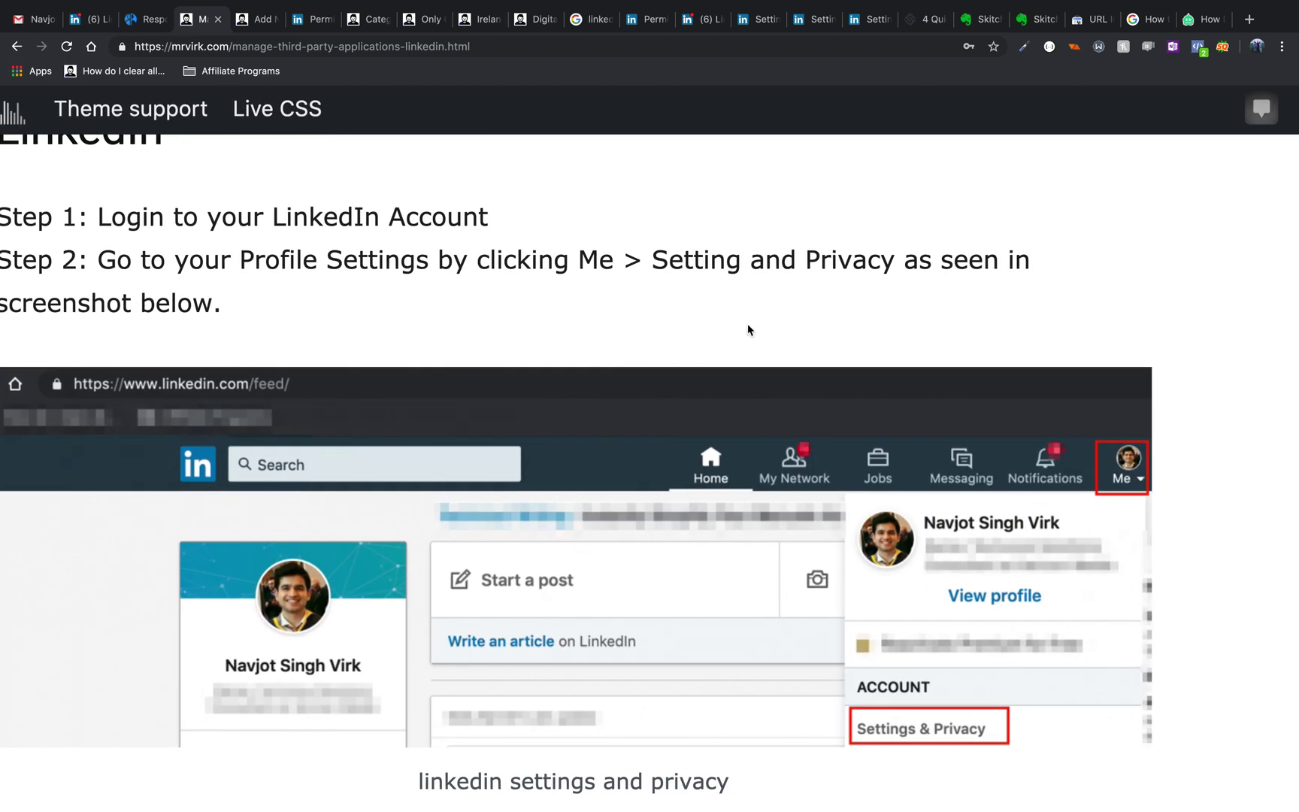
{"action": "scroll", "coordinate": [751, 330], "scroll_direction": "down", "scroll_amount": 5}
{"action": "scroll", "coordinate": [752, 451], "scroll_direction": "down", "scroll_amount": 3}
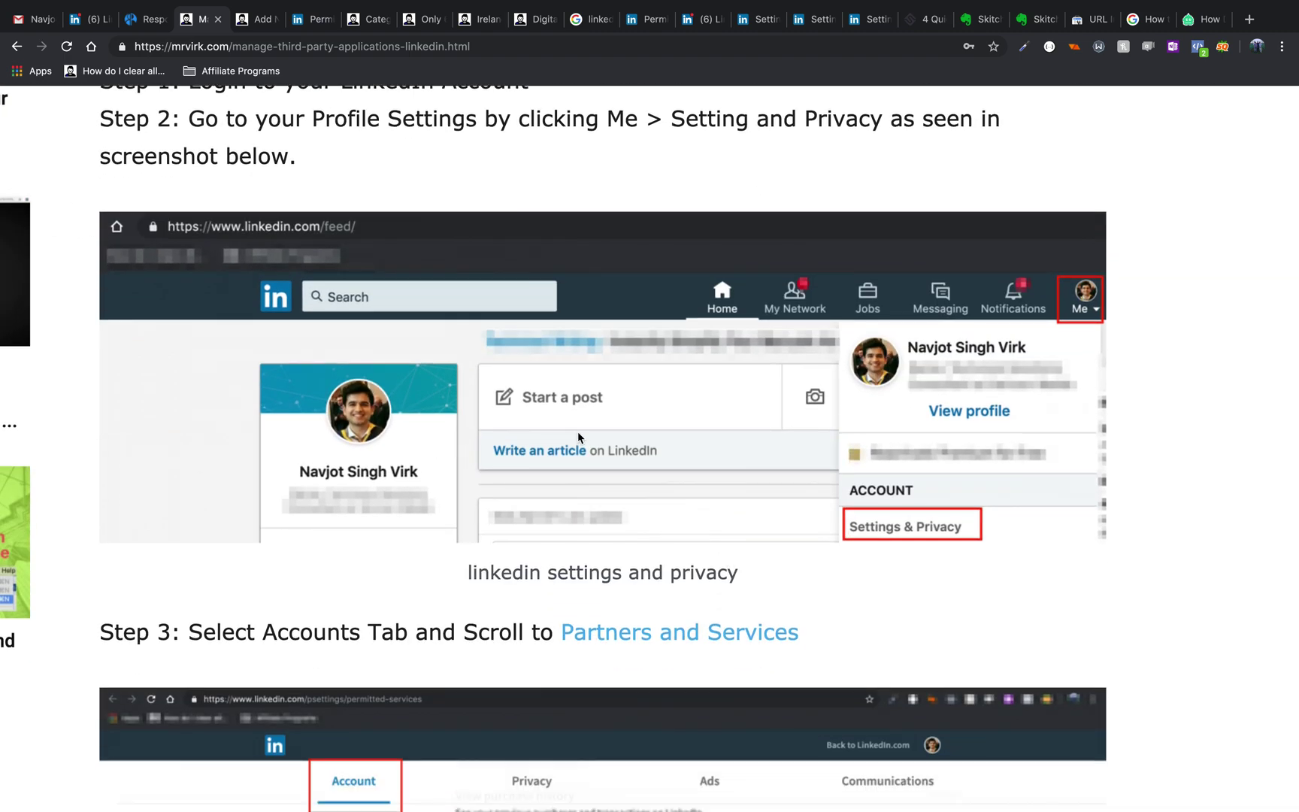
{"action": "scroll", "coordinate": [482, 421], "scroll_direction": "left", "scroll_amount": 1}
{"action": "scroll", "coordinate": [482, 421], "scroll_direction": "up", "scroll_amount": 3}
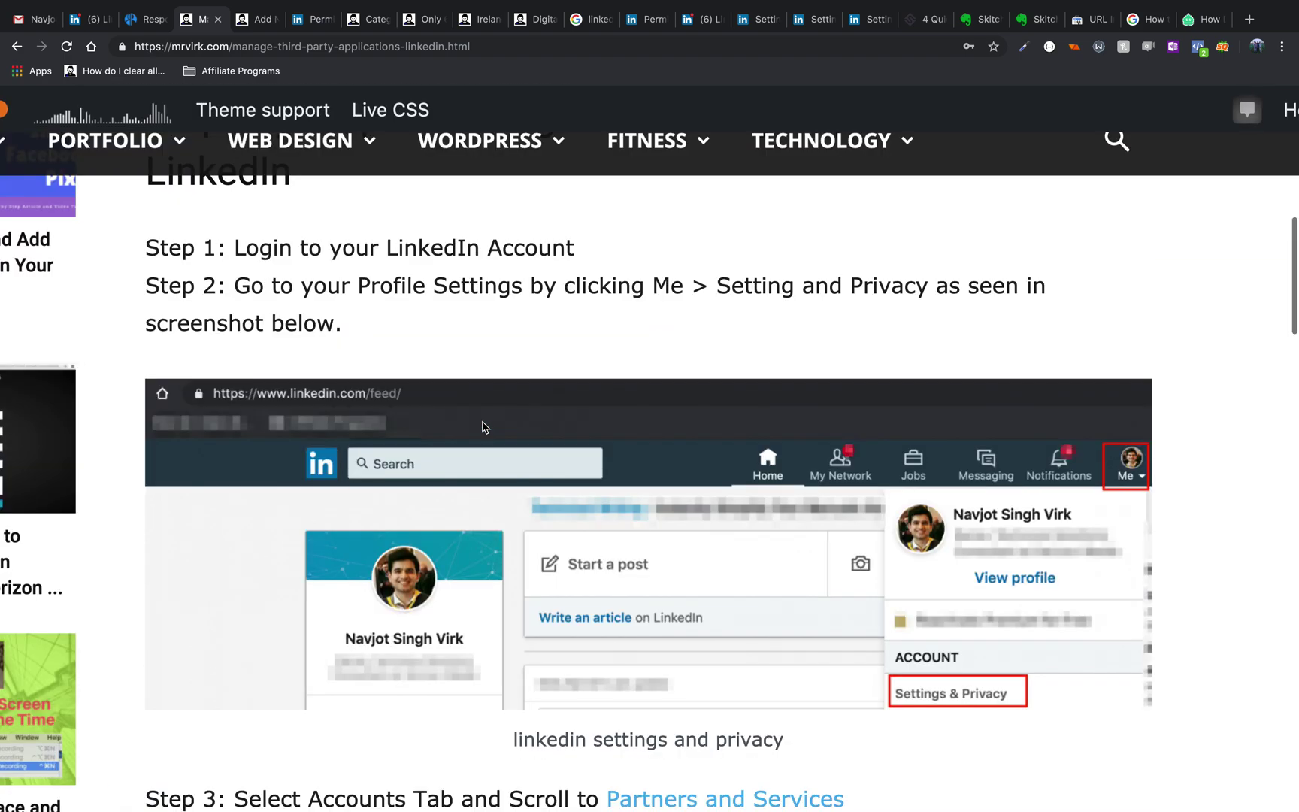
{"action": "scroll", "coordinate": [899, 602], "scroll_direction": "down", "scroll_amount": 3}
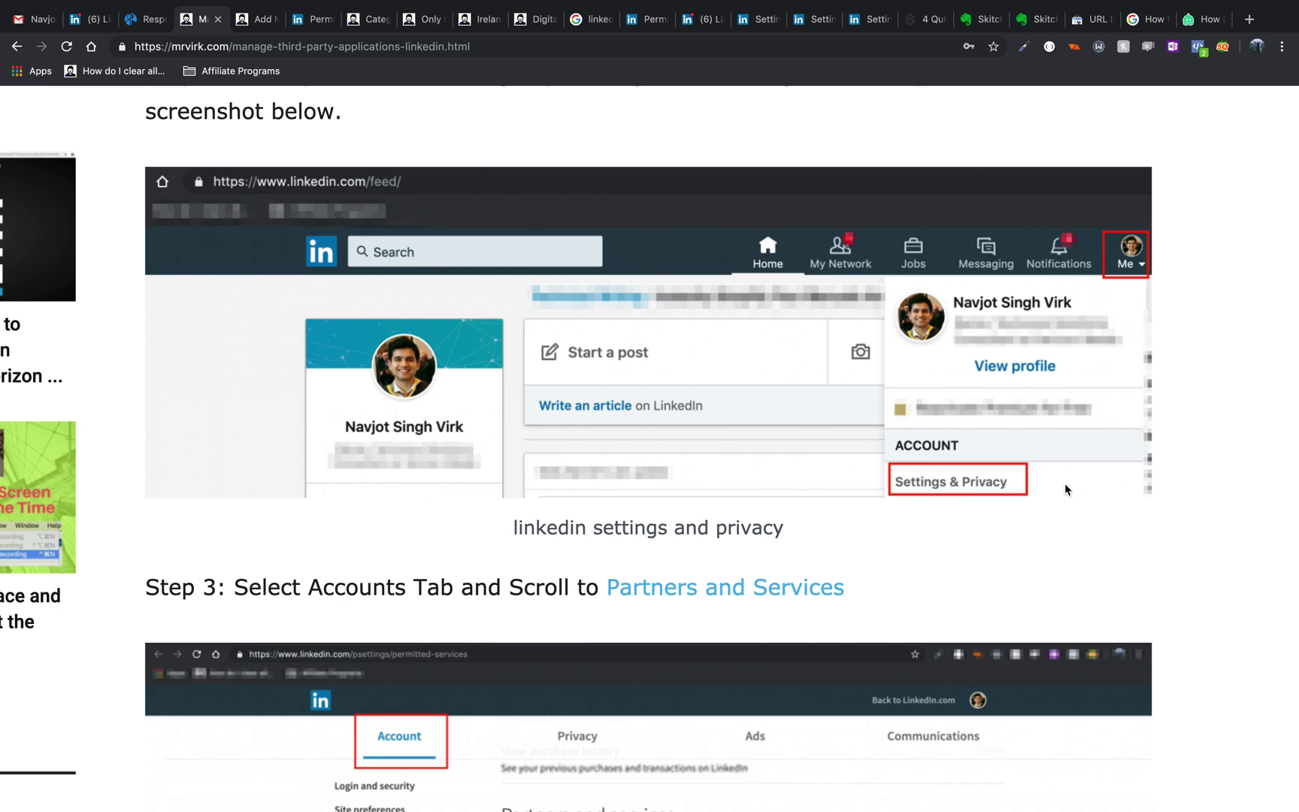
{"action": "scroll", "coordinate": [1021, 448], "scroll_direction": "down", "scroll_amount": 3}
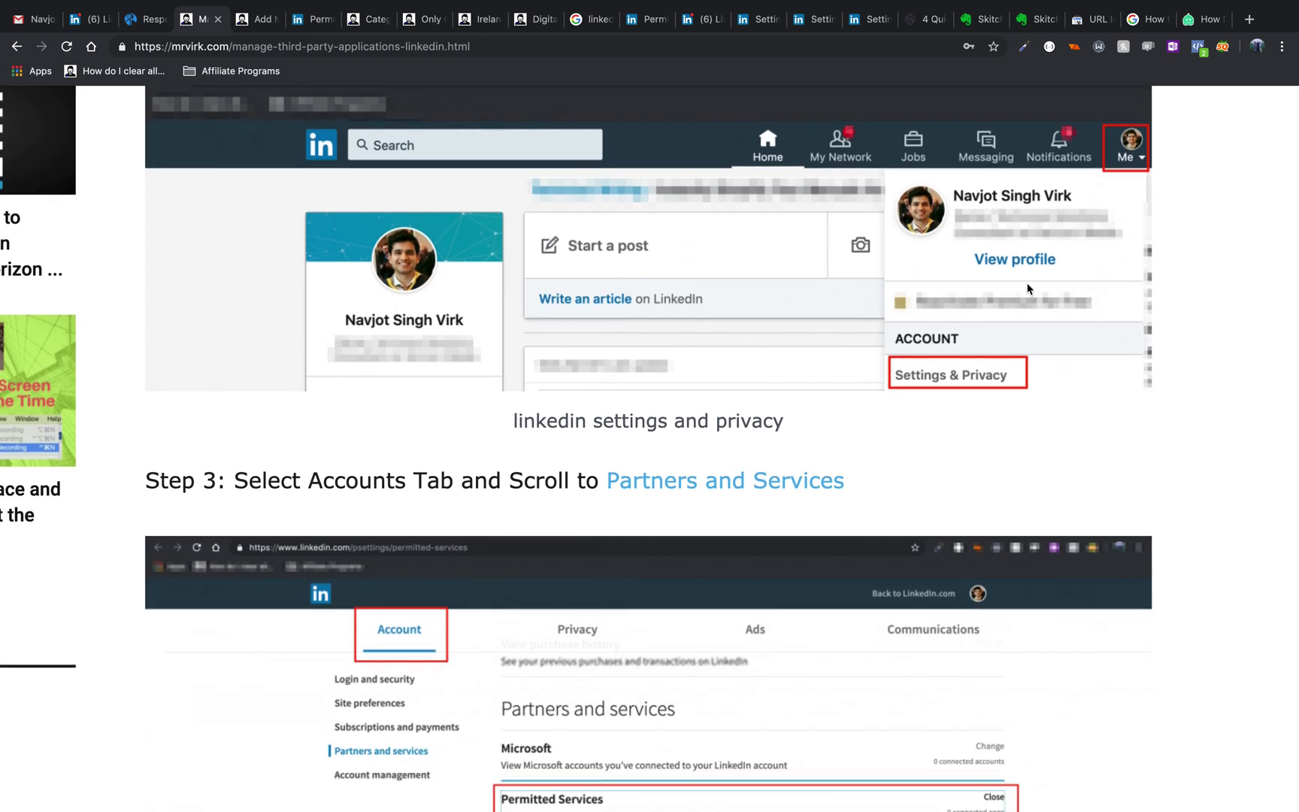
{"action": "scroll", "coordinate": [1028, 285], "scroll_direction": "up", "scroll_amount": 3}
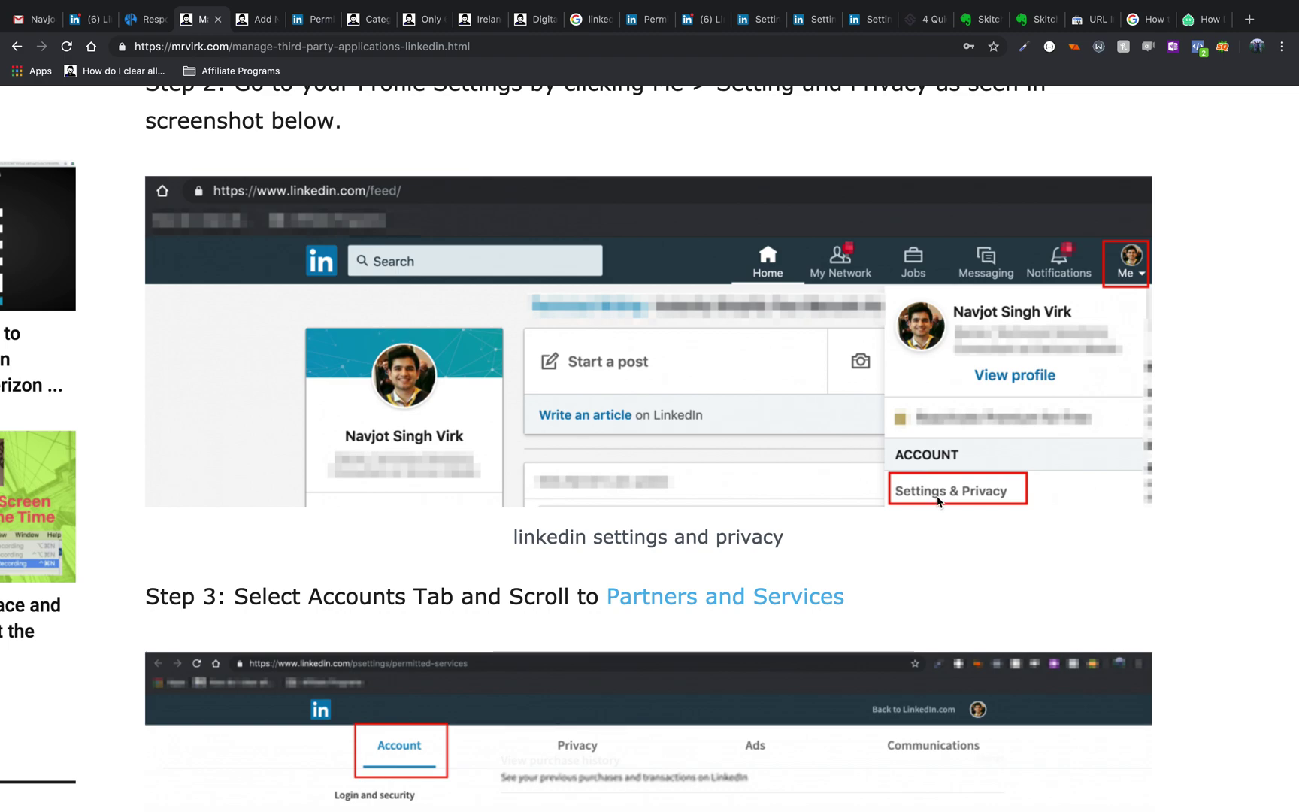
{"action": "scroll", "coordinate": [938, 500], "scroll_direction": "down", "scroll_amount": 5}
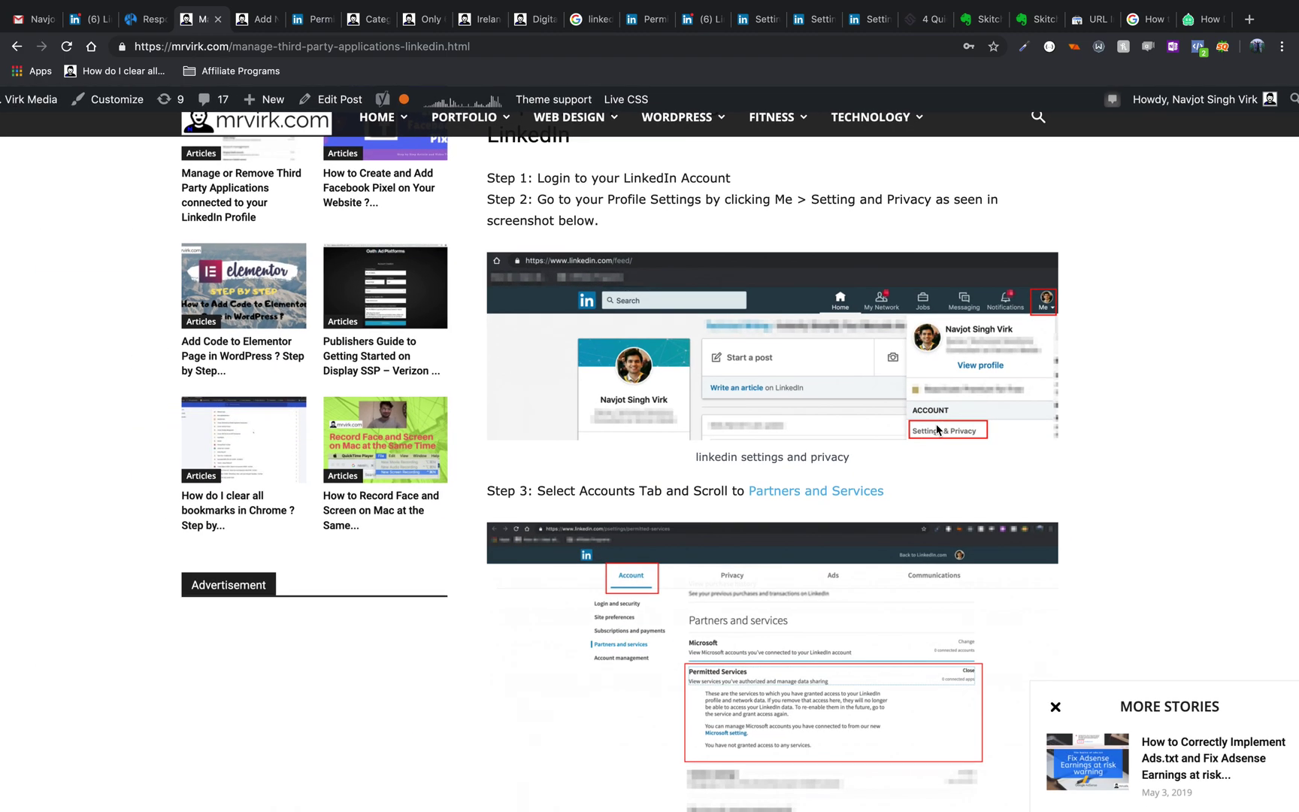
{"action": "scroll", "coordinate": [936, 430], "scroll_direction": "down", "scroll_amount": 1}
{"action": "scroll", "coordinate": [918, 176], "scroll_direction": "up", "scroll_amount": 2}
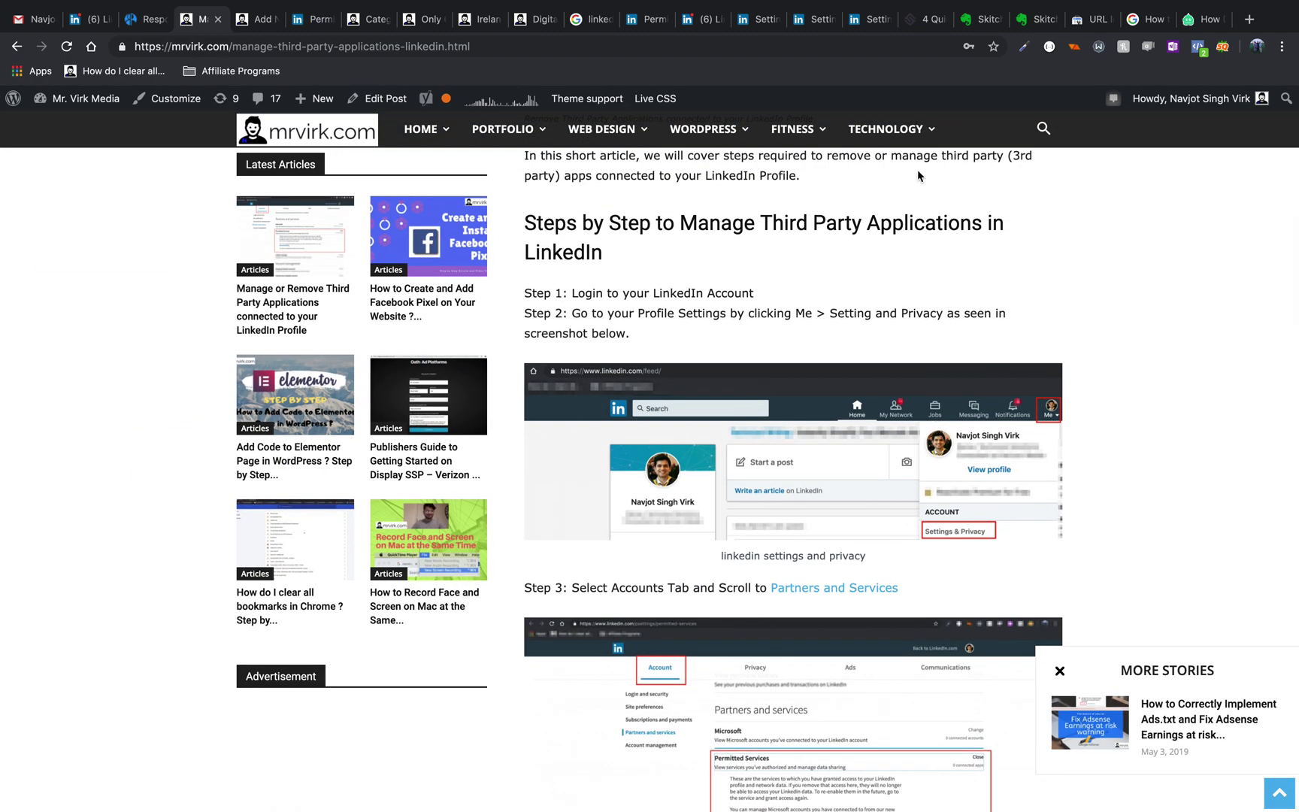